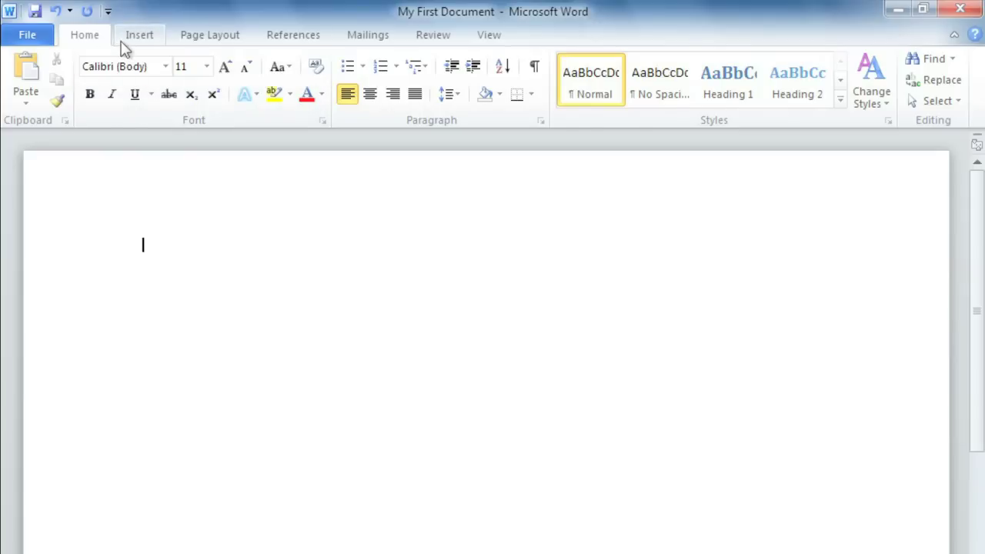
Browse the Insert, Page Layout and References tabs, return to Home, then minimize the ribbon
{"action": "left_click", "coordinate": [125, 38]}
{"action": "left_click", "coordinate": [175, 39]}
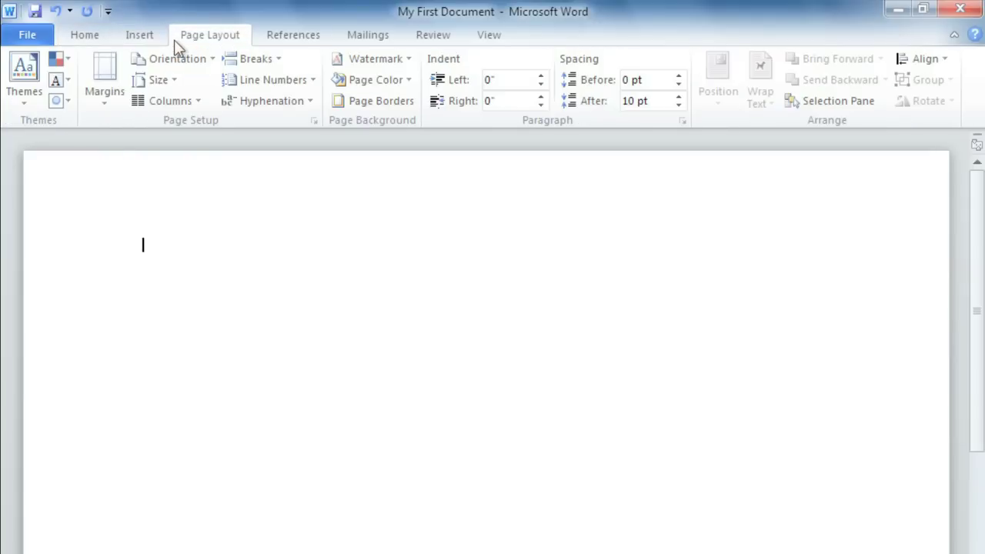
{"action": "left_click", "coordinate": [260, 45]}
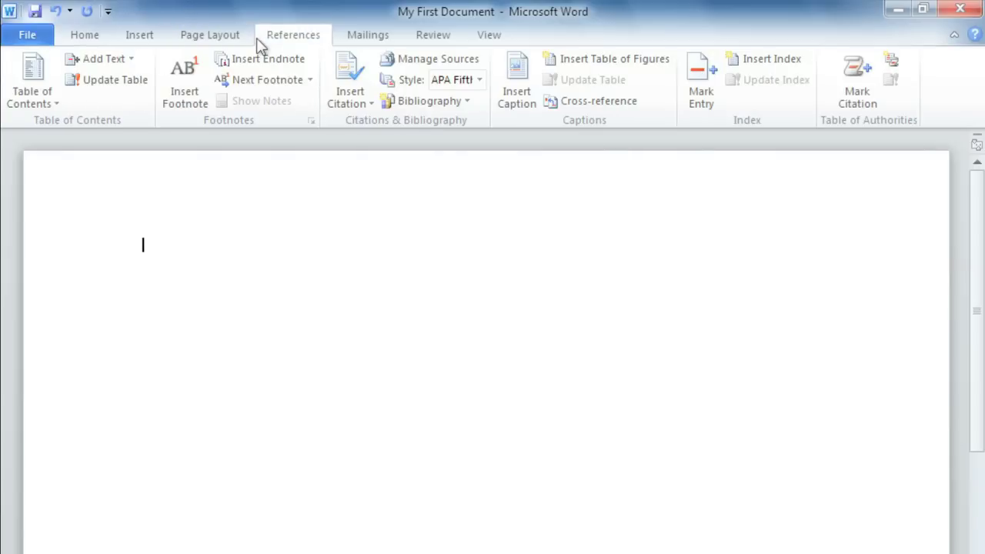
{"action": "left_click", "coordinate": [86, 36]}
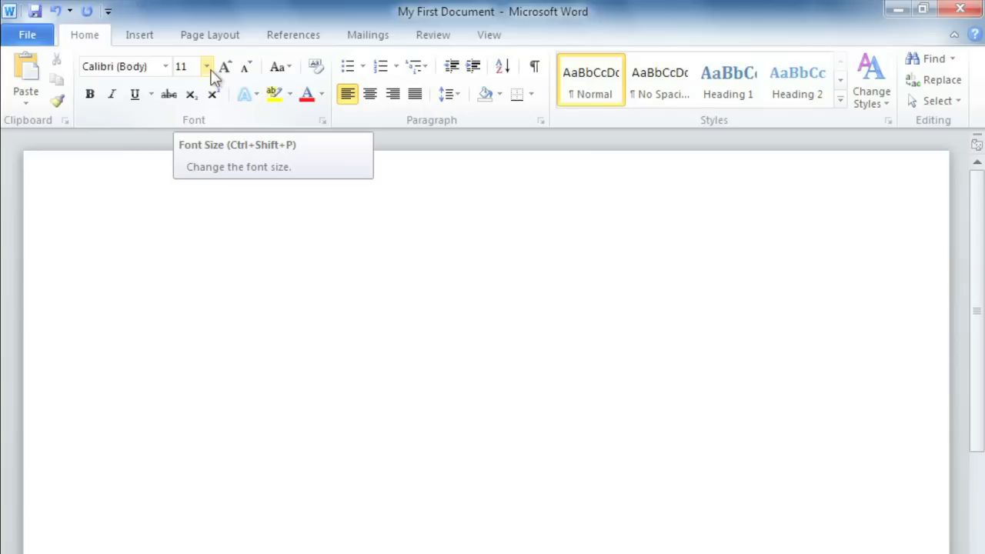
{"action": "left_click", "coordinate": [953, 36]}
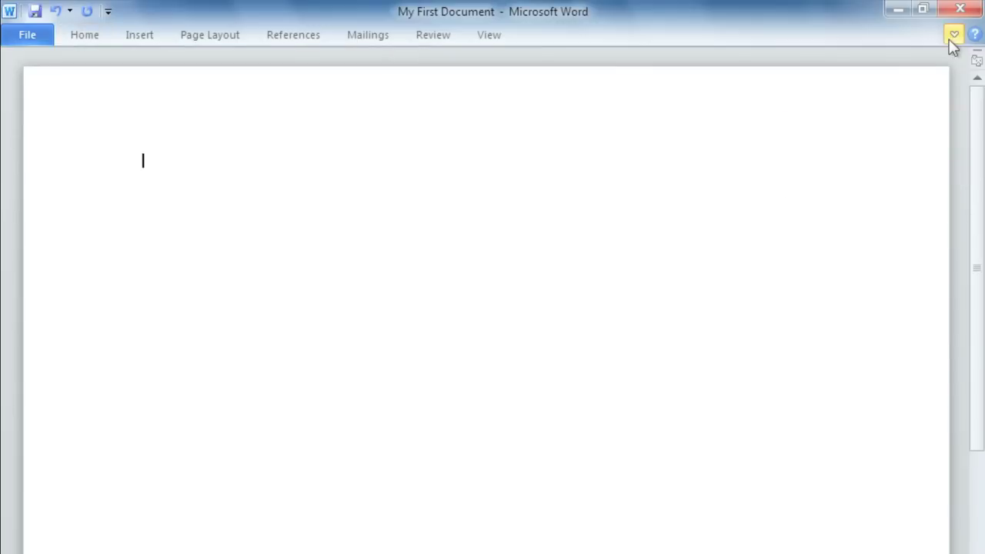
Expand the minimized ribbon so the Home commands show again
{"action": "left_click", "coordinate": [953, 36]}
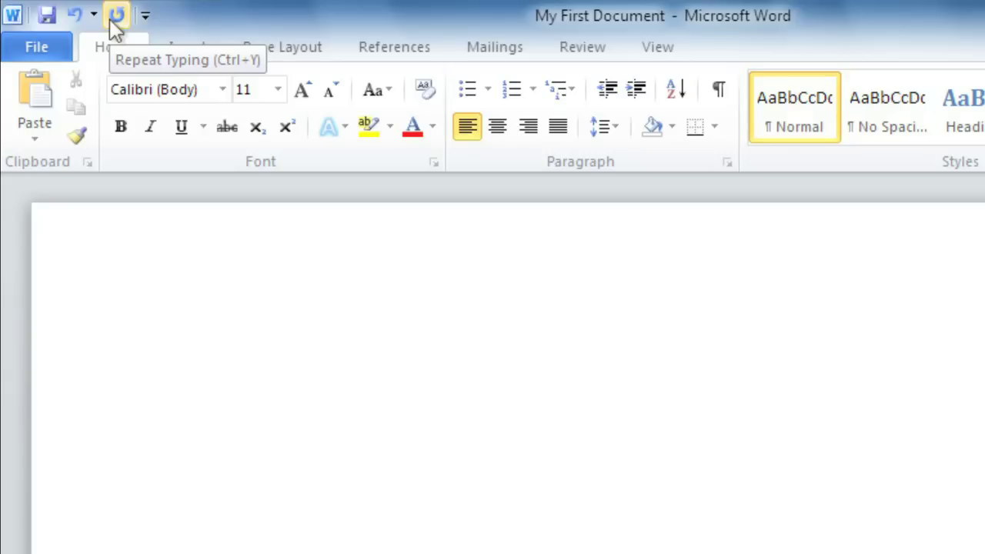
Add Quick Print, then Spelling & Grammar, from the Customize Quick Access Toolbar list
{"action": "left_click", "coordinate": [144, 17]}
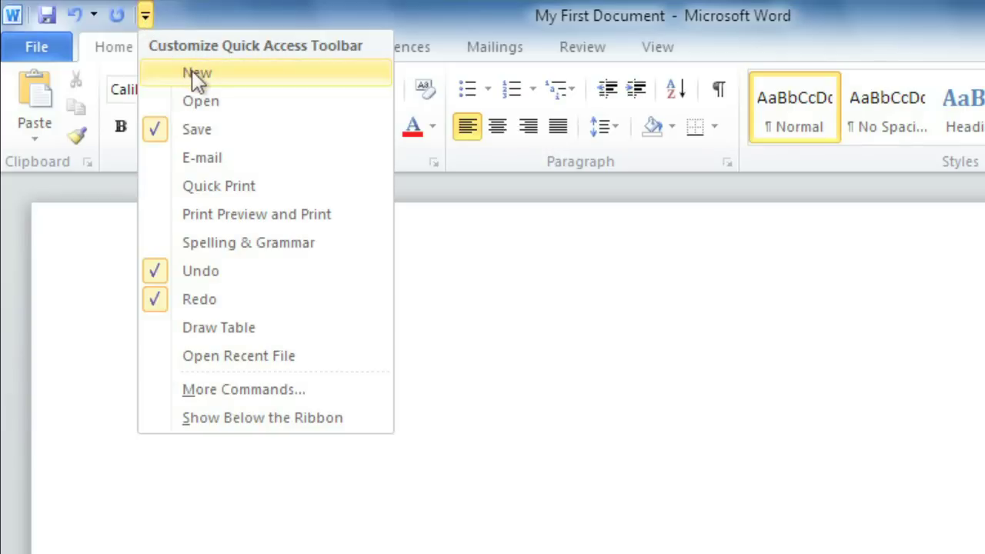
{"action": "left_click", "coordinate": [241, 187]}
{"action": "left_click", "coordinate": [174, 15]}
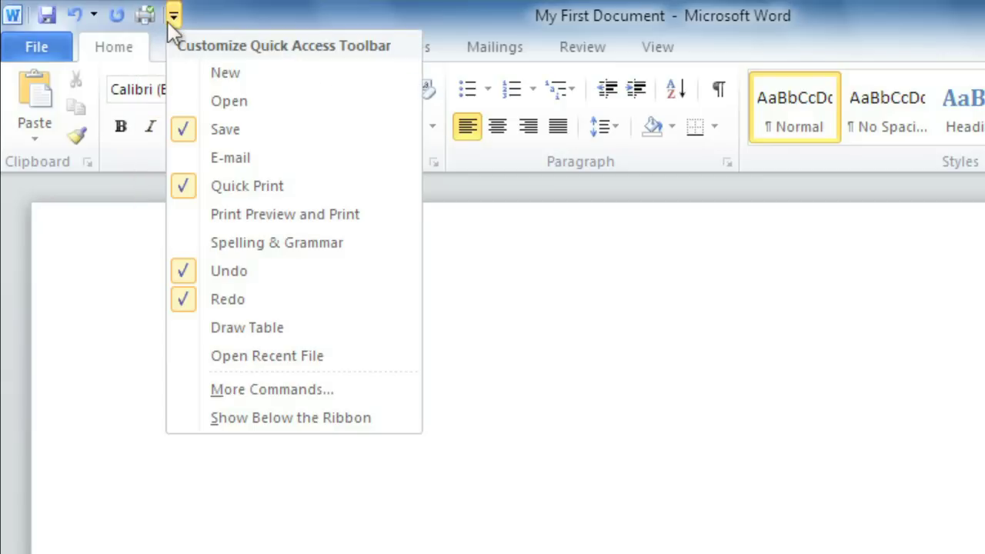
{"action": "left_click", "coordinate": [275, 241]}
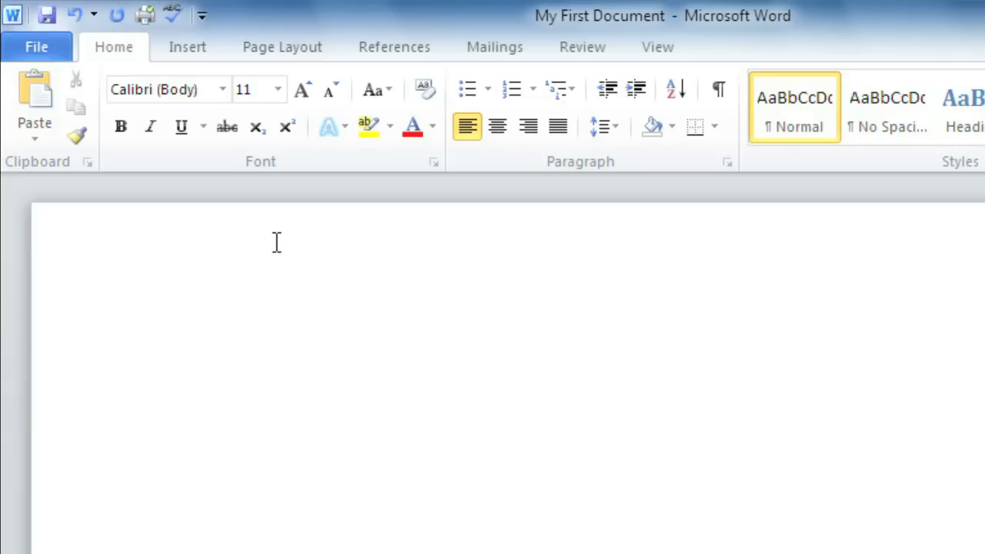
In Customize the Ribbon, create a New Tab (Custom) and select its New Group (Custom)
{"action": "right_click", "coordinate": [178, 161]}
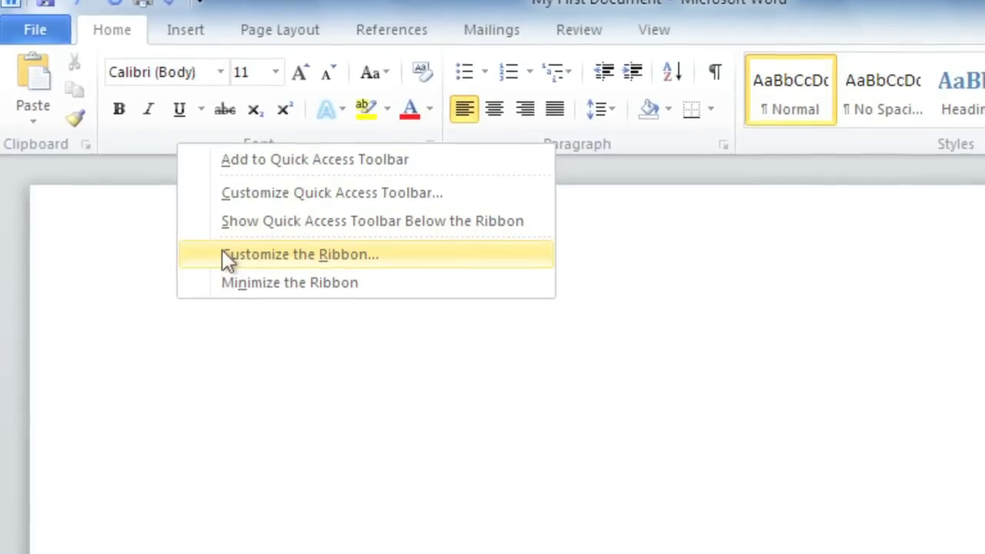
{"action": "left_click", "coordinate": [227, 273]}
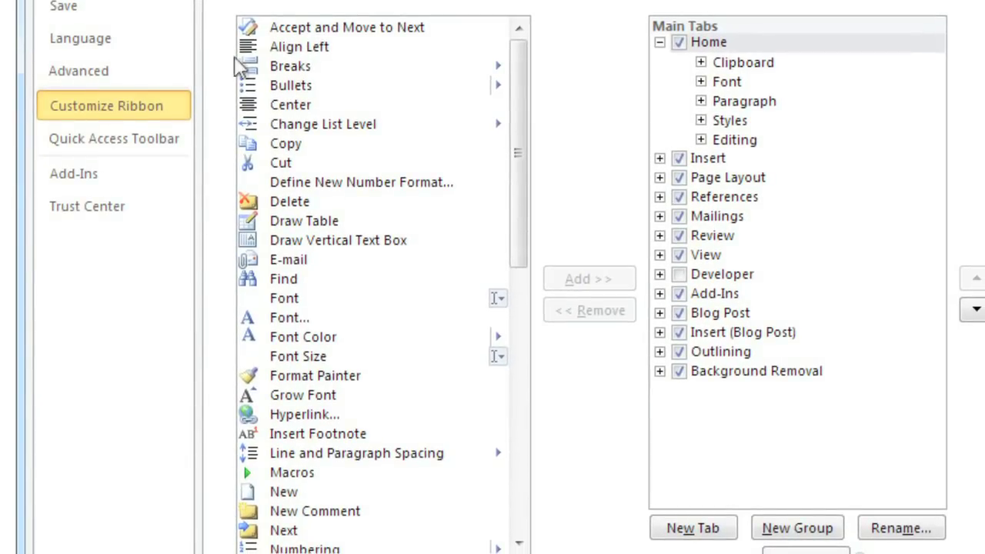
{"action": "left_click", "coordinate": [698, 529]}
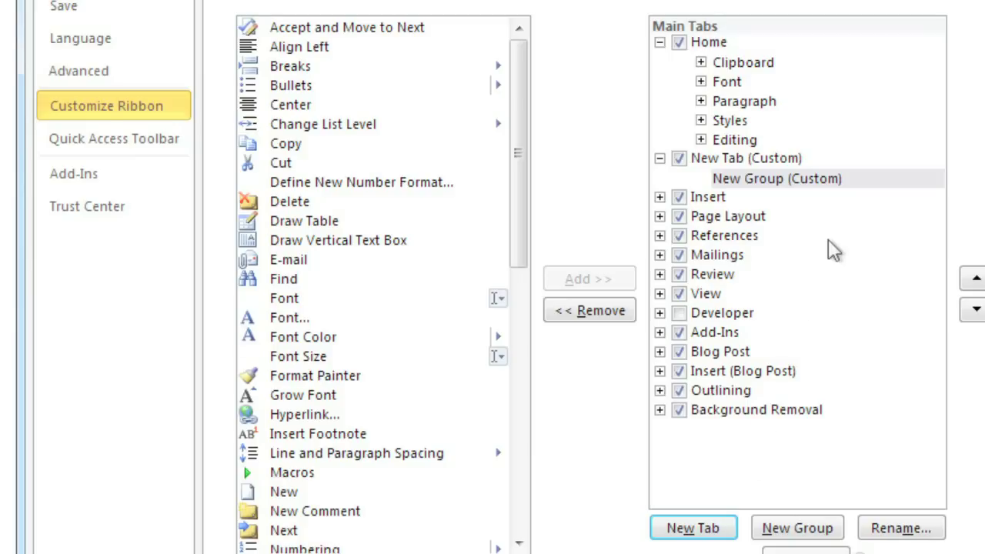
{"action": "left_click", "coordinate": [797, 155]}
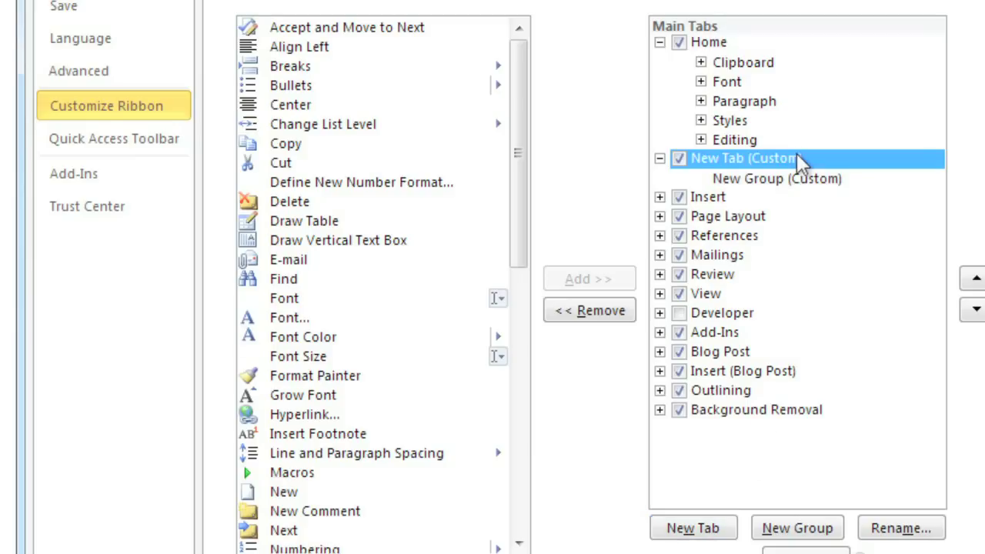
{"action": "left_click", "coordinate": [828, 181]}
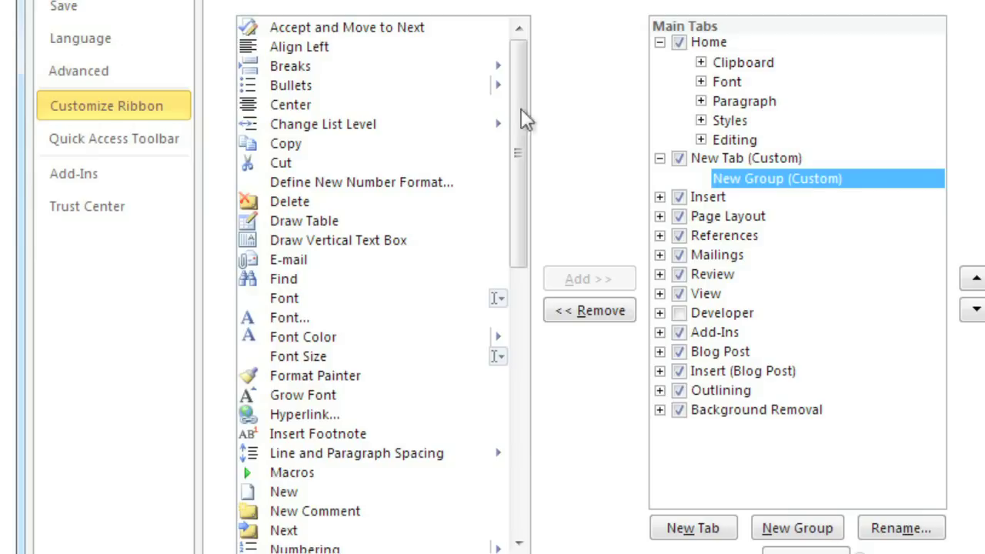
Fill New Group (Custom) with Bullets, Change List Level, Define New Number Format and Numbering
{"action": "left_click_drag", "start_coordinate": [515, 101], "coordinate": [520, 137]}
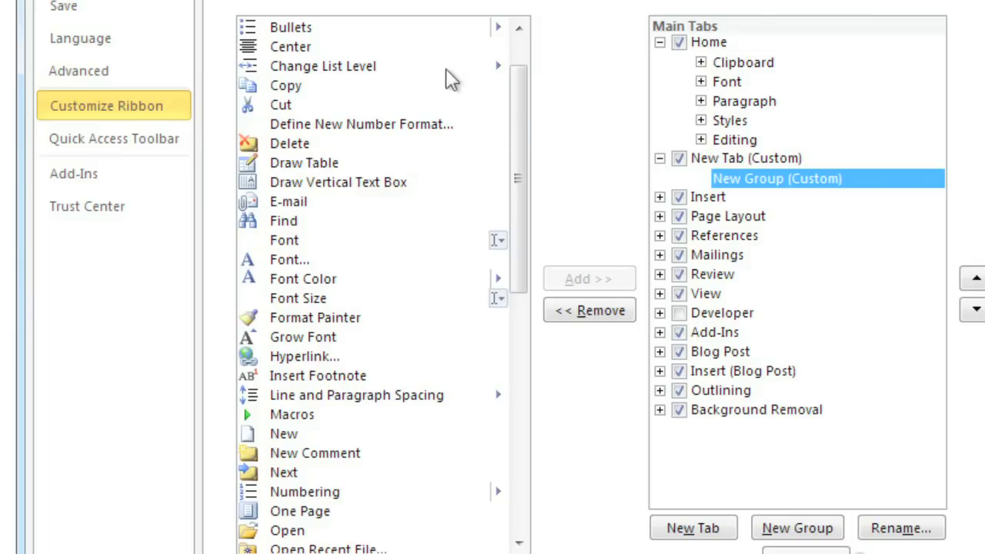
{"action": "left_click", "coordinate": [371, 29]}
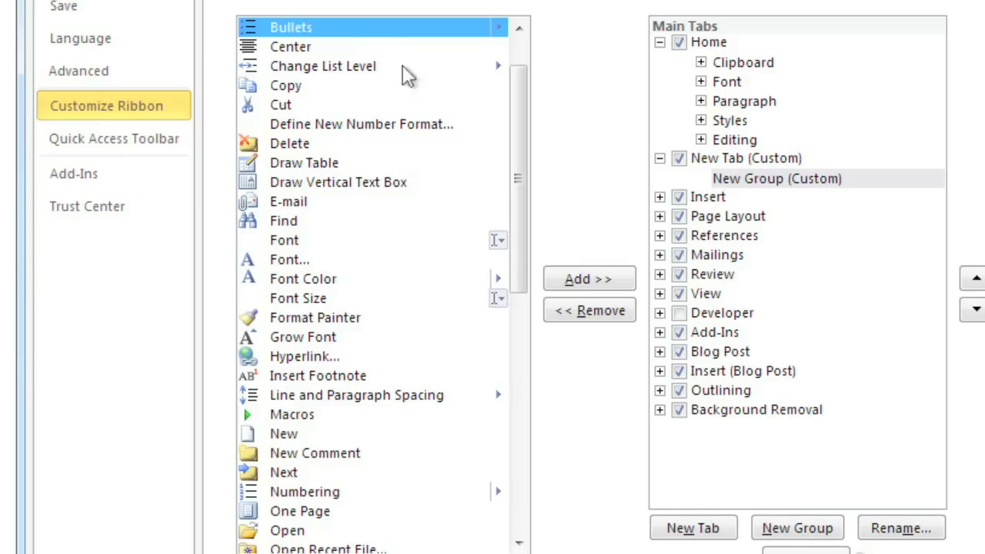
{"action": "left_click", "coordinate": [588, 280]}
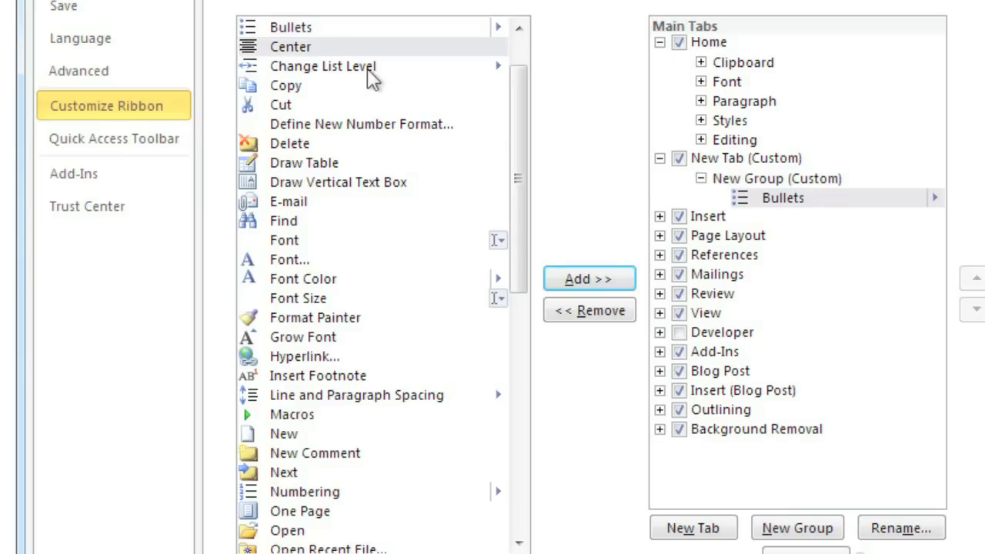
{"action": "left_click_drag", "start_coordinate": [370, 67], "coordinate": [708, 181]}
{"action": "mouse_move", "coordinate": [406, 125]}
{"action": "left_mouse_down"}
{"action": "mouse_move", "coordinate": [646, 168]}
{"action": "mouse_move", "coordinate": [708, 192]}
{"action": "left_mouse_up"}
{"action": "left_click", "coordinate": [320, 492]}
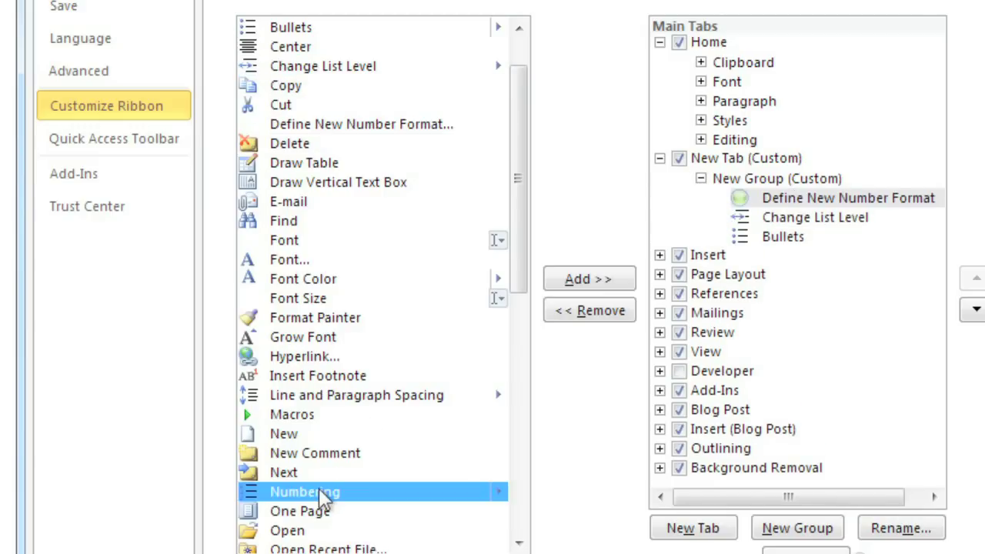
{"action": "left_click_drag", "start_coordinate": [319, 492], "coordinate": [762, 196]}
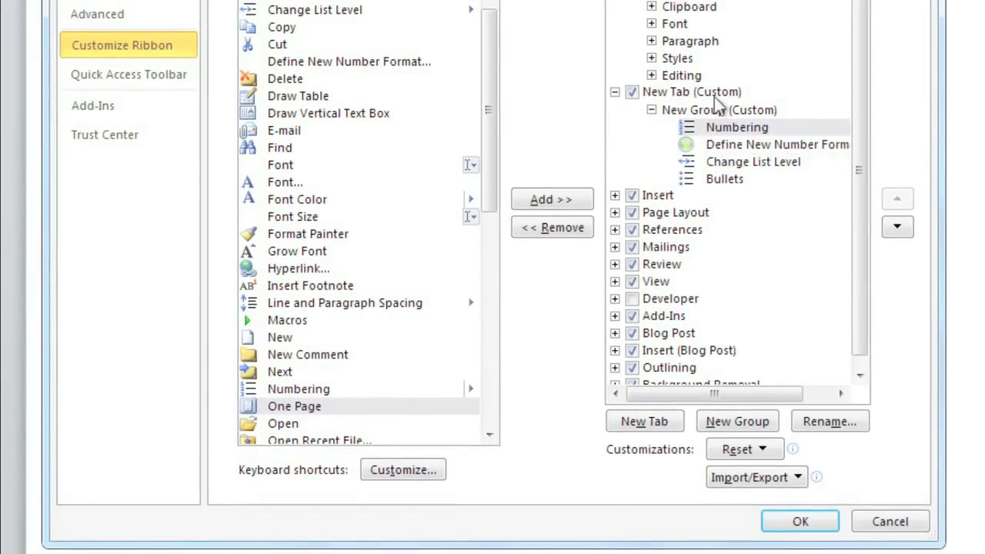
{"action": "left_click", "coordinate": [714, 94]}
Rename the new custom tab to 'My Custom Tab'
{"action": "left_click", "coordinate": [822, 420]}
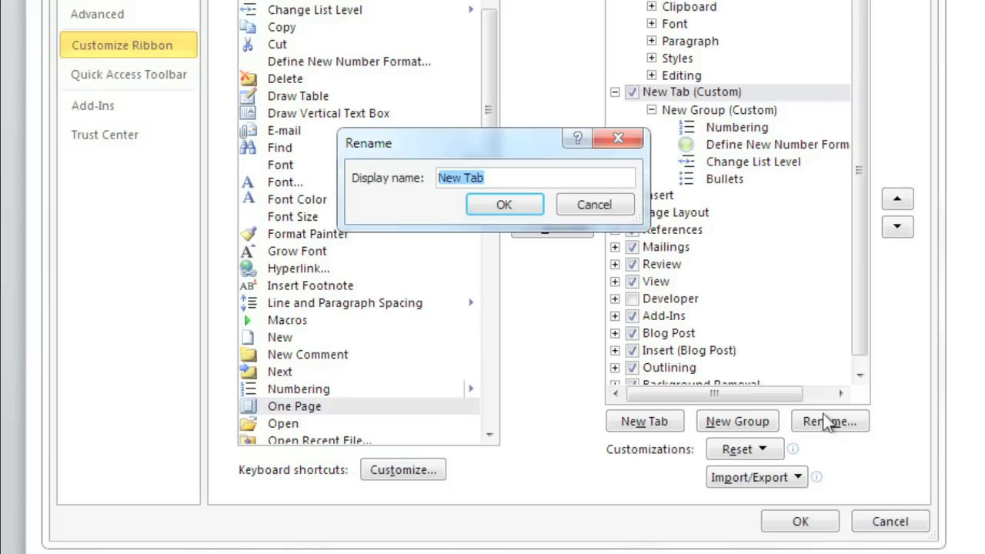
{"action": "type", "text": "My Custom Tab"}
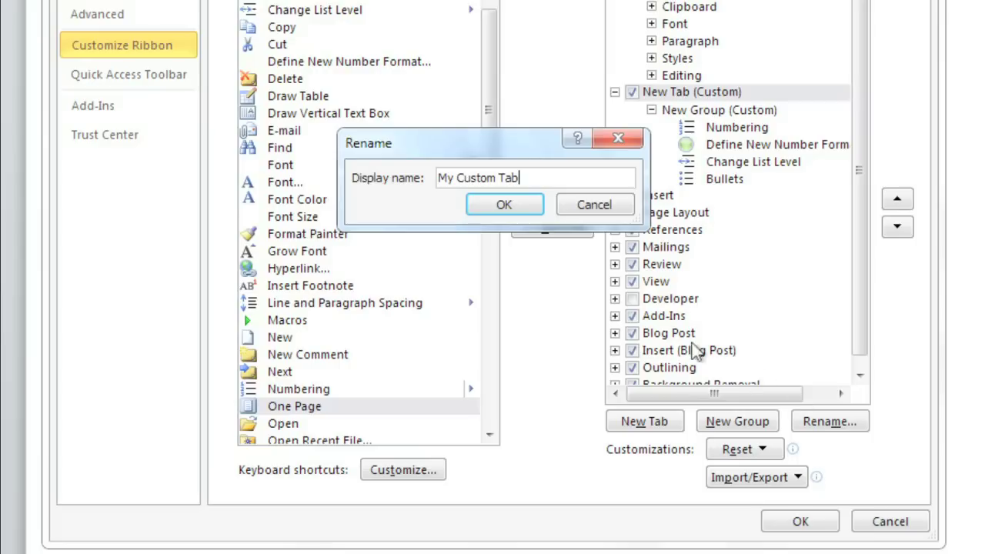
{"action": "left_click", "coordinate": [525, 208]}
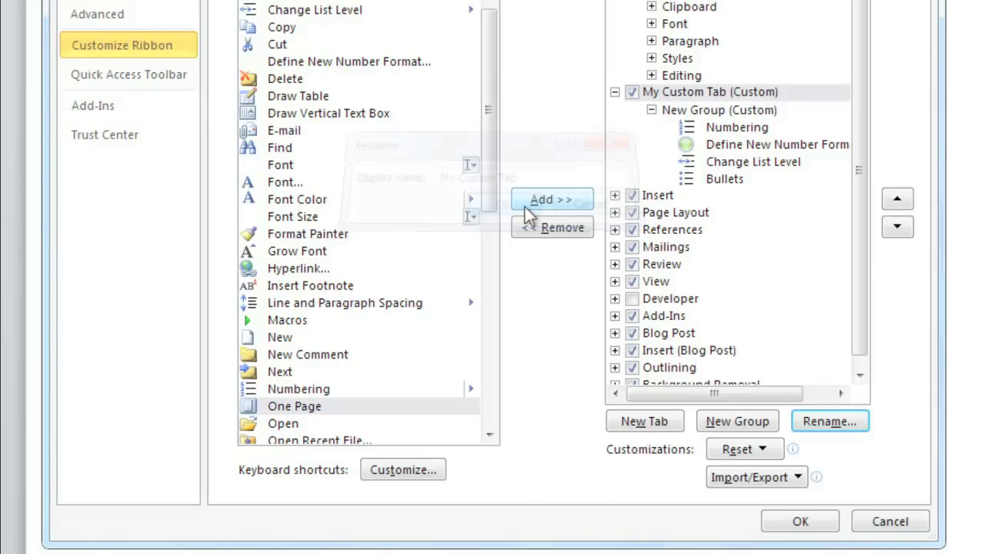
Rename the custom group to 'Bullets and Numbering' with a list symbol
{"action": "left_click", "coordinate": [764, 112]}
{"action": "left_click", "coordinate": [832, 415]}
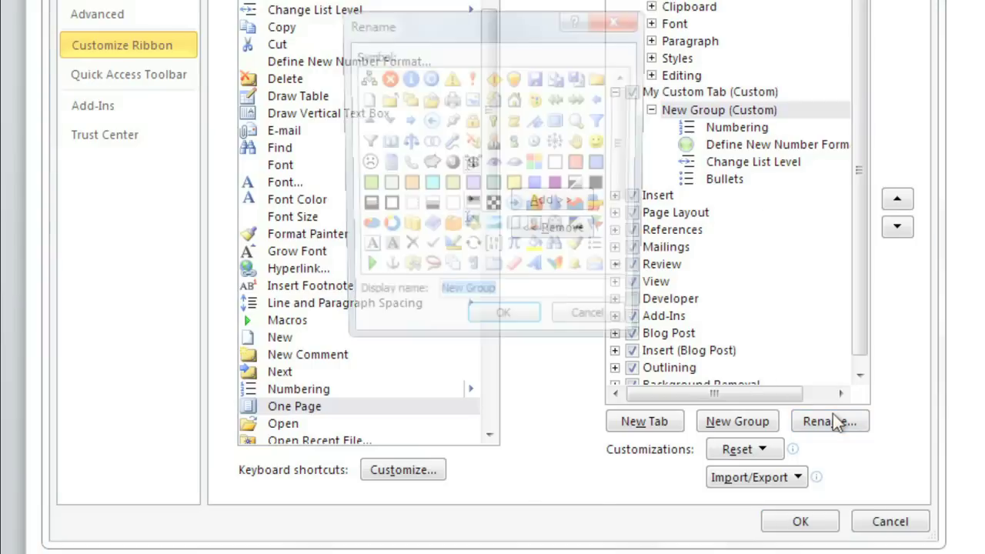
{"action": "type", "text": "Bulle"}
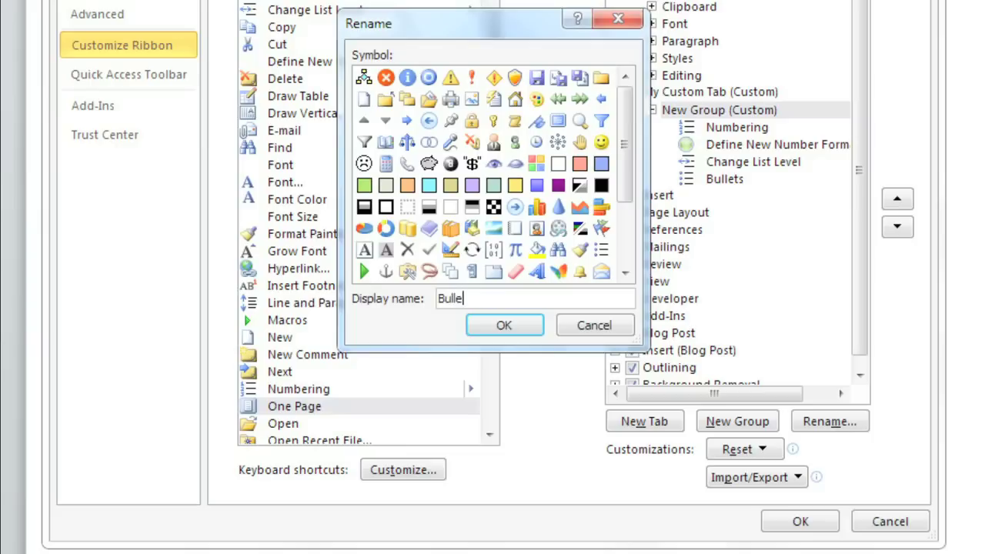
{"action": "type", "text": "ts and Number"}
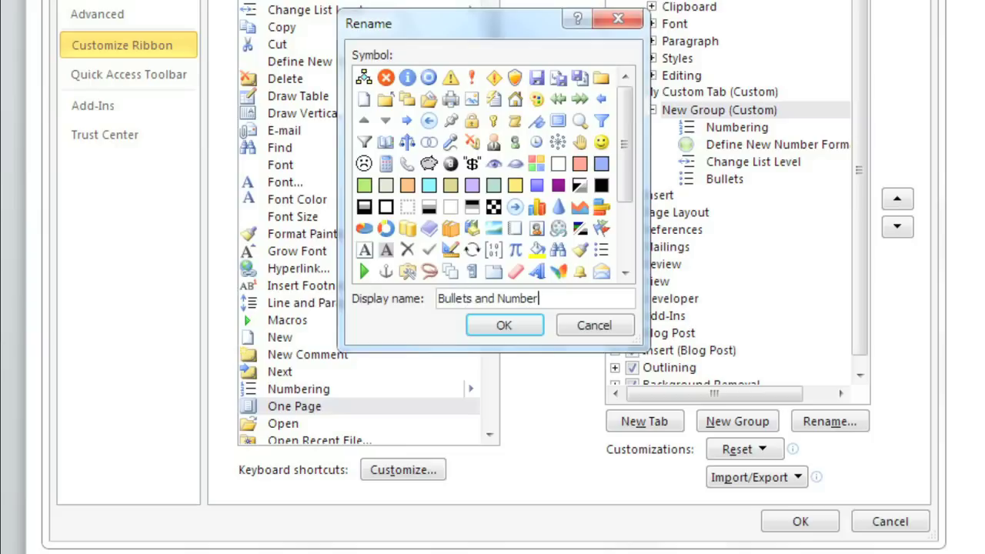
{"action": "type", "text": "ing"}
{"action": "left_click", "coordinate": [602, 253]}
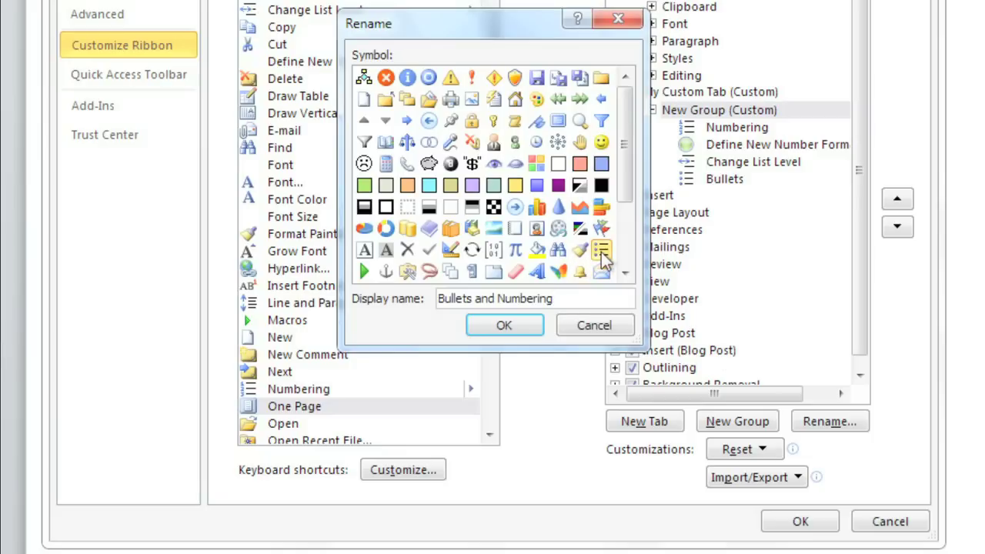
{"action": "left_click", "coordinate": [525, 325]}
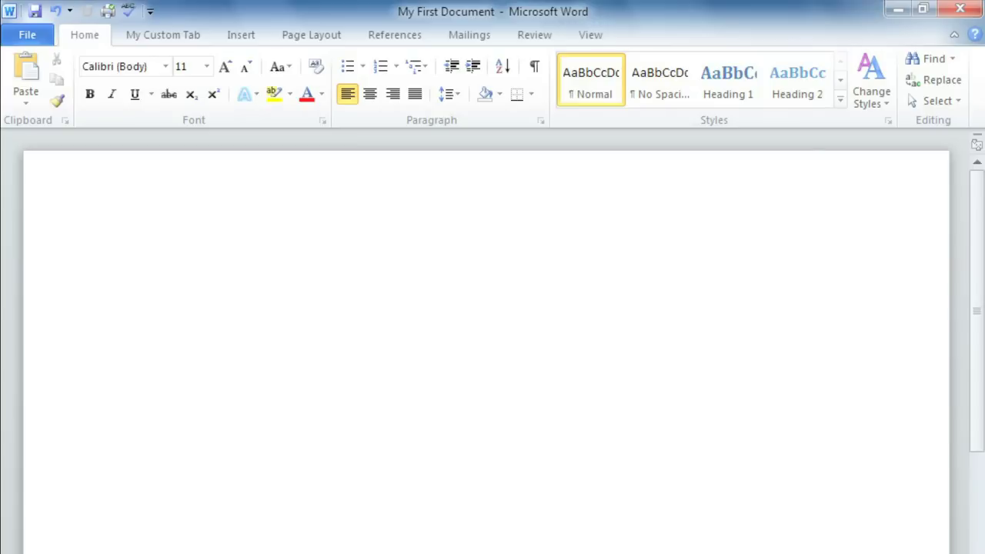
Turn on the ruler and open the File view's document information page
{"action": "left_click", "coordinate": [976, 148]}
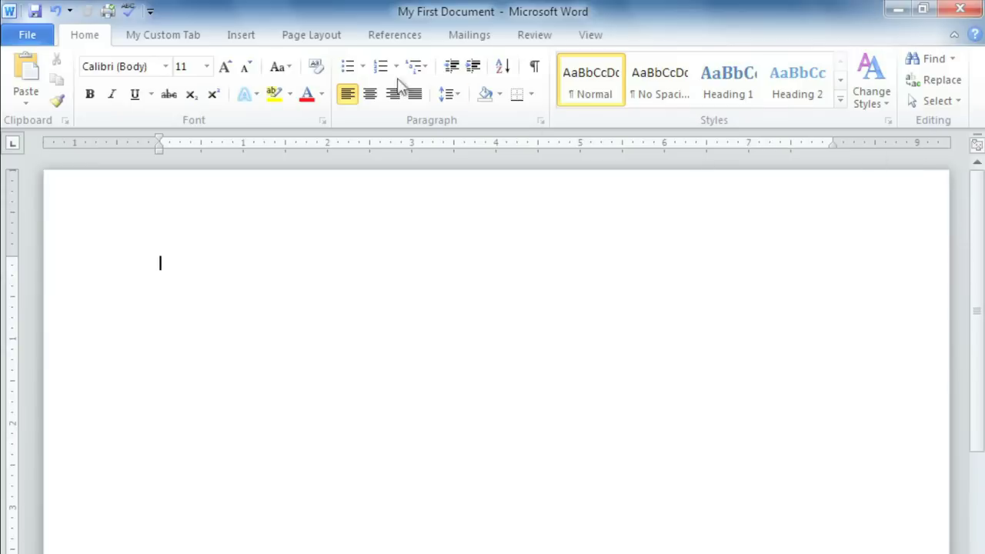
{"action": "left_click", "coordinate": [48, 39]}
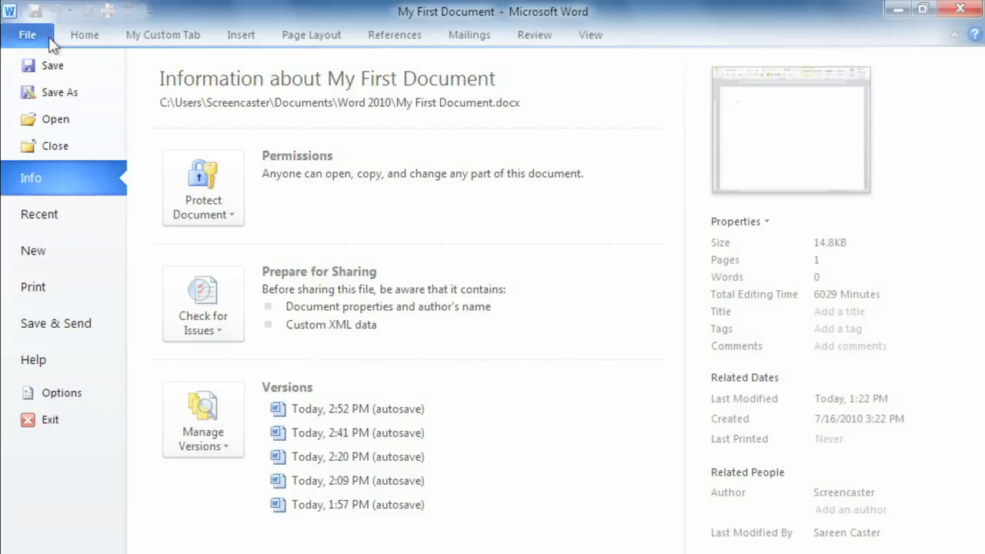
{"action": "left_click", "coordinate": [82, 250]}
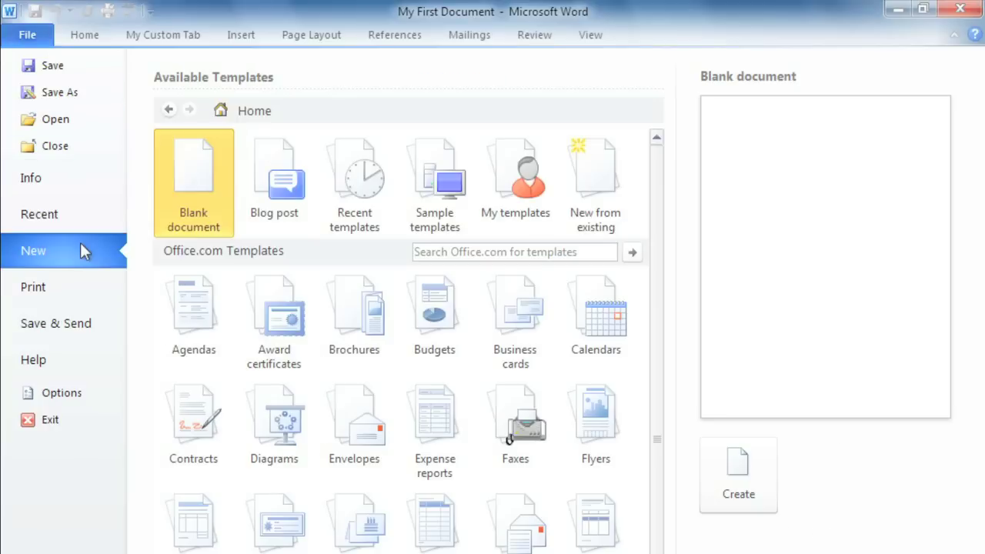
{"action": "left_click", "coordinate": [82, 287]}
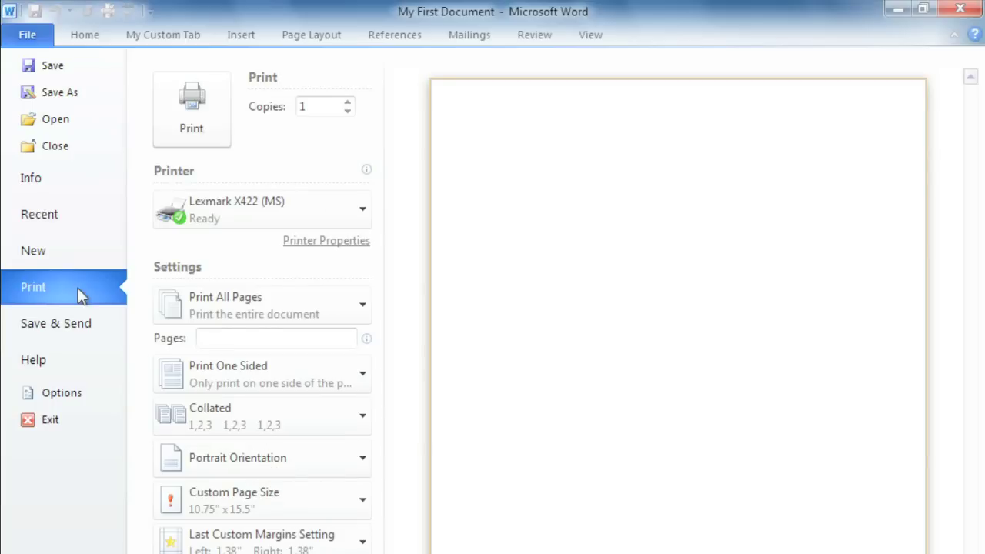
{"action": "left_click", "coordinate": [115, 326]}
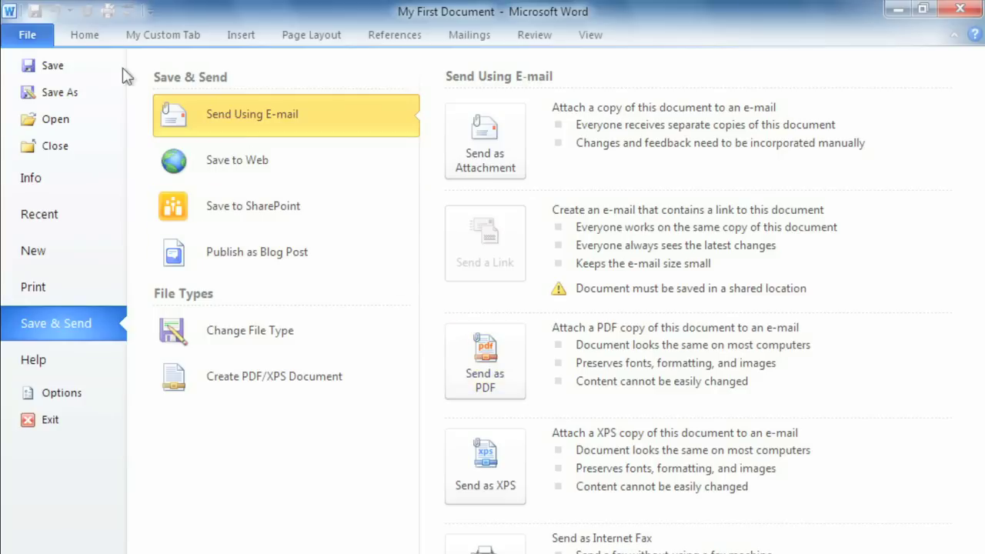
{"action": "left_click", "coordinate": [87, 42]}
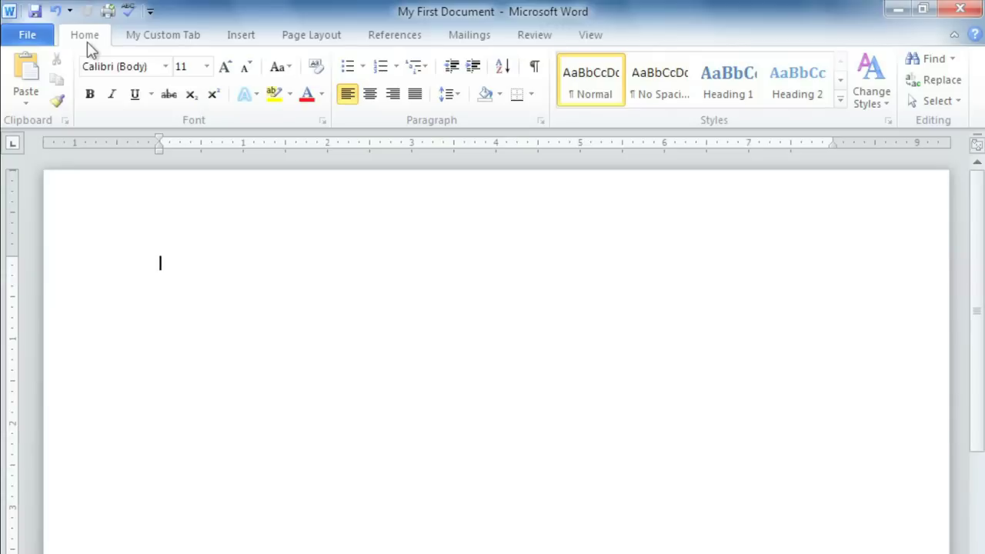